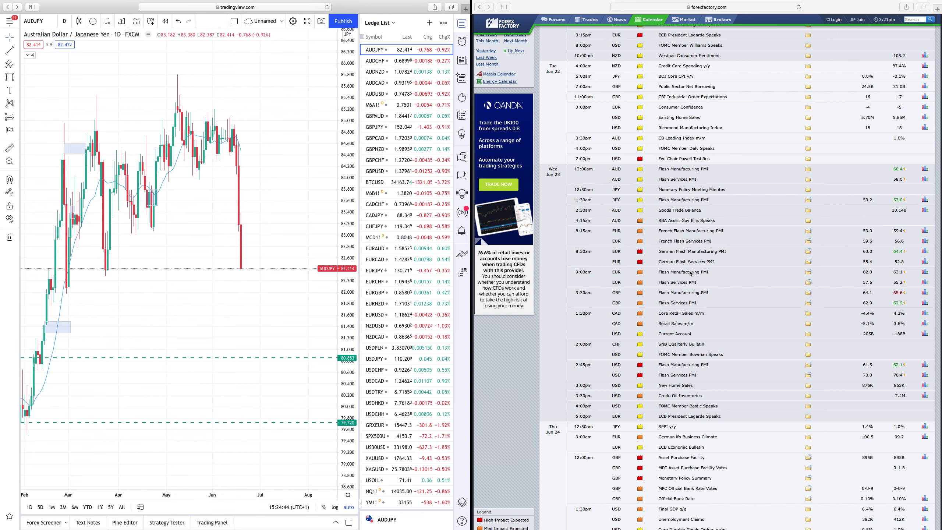
Step: Scroll Forex Factory up to the June 20–26 week header, then down to Tuesday–Wednesday events
{"action": "scroll", "coordinate": [631, 208], "scroll_direction": "up", "scroll_amount": 5}
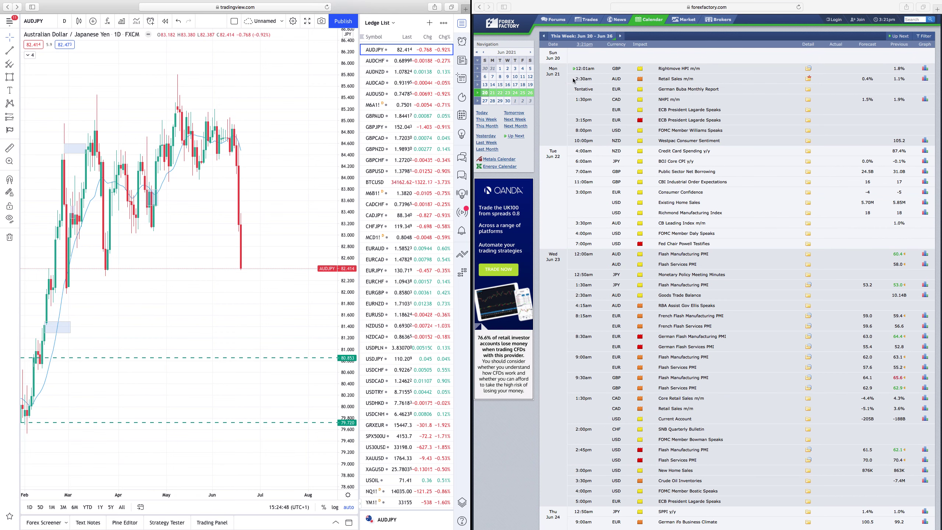
{"action": "scroll", "coordinate": [707, 345], "scroll_direction": "down", "scroll_amount": 3}
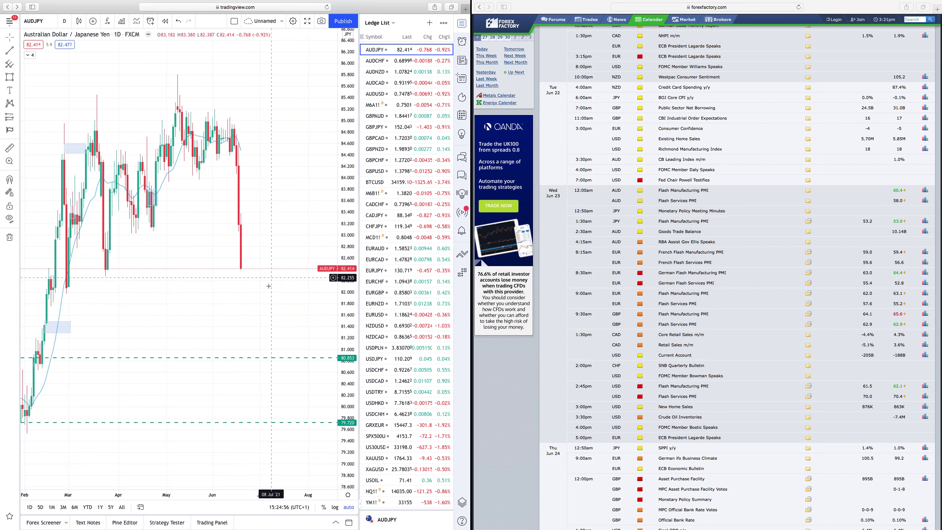
{"action": "scroll", "coordinate": [269, 290], "scroll_direction": "down", "scroll_amount": 2}
{"action": "scroll", "coordinate": [273, 213], "scroll_direction": "down", "scroll_amount": 1}
{"action": "scroll", "coordinate": [273, 214], "scroll_direction": "down", "scroll_amount": 2}
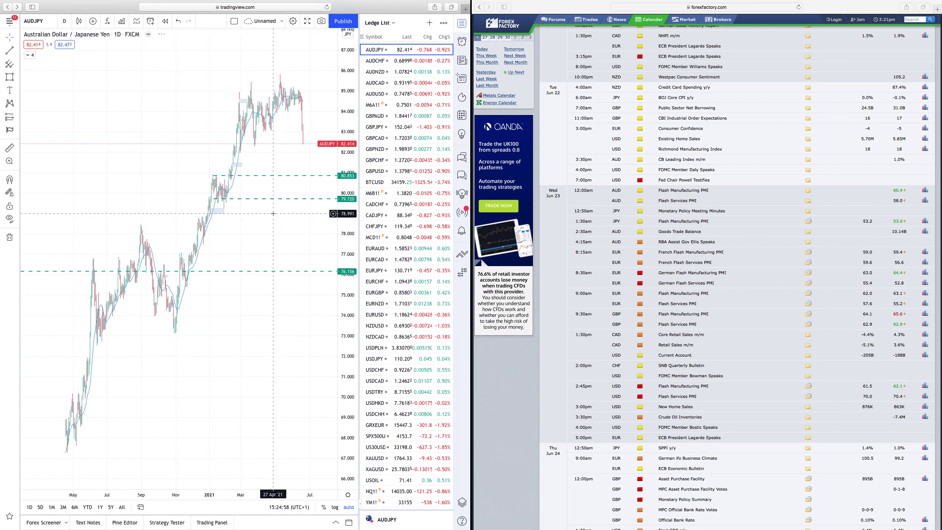
{"action": "scroll", "coordinate": [273, 214], "scroll_direction": "down", "scroll_amount": 2}
{"action": "scroll", "coordinate": [274, 214], "scroll_direction": "down", "scroll_amount": 2}
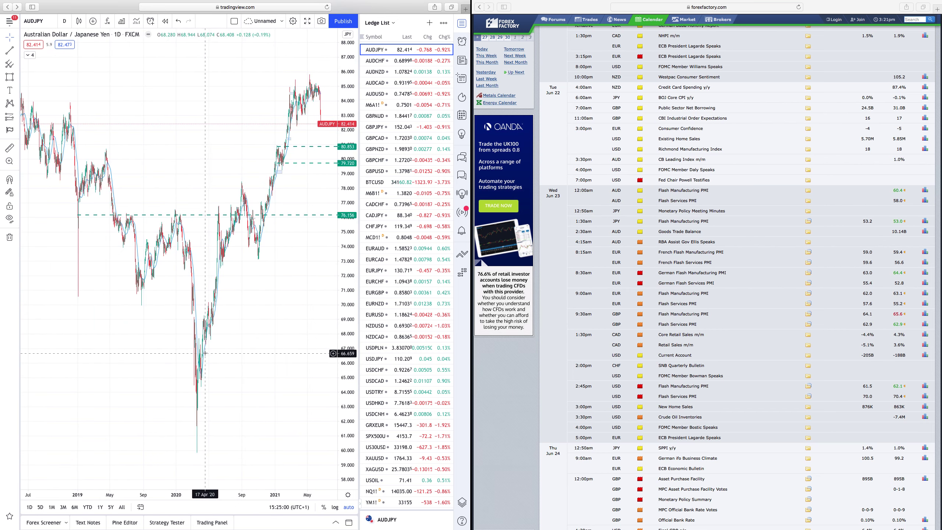
{"action": "scroll", "coordinate": [253, 223], "scroll_direction": "up", "scroll_amount": 2}
{"action": "scroll", "coordinate": [253, 223], "scroll_direction": "up", "scroll_amount": 2}
{"action": "scroll", "coordinate": [253, 223], "scroll_direction": "up", "scroll_amount": 2}
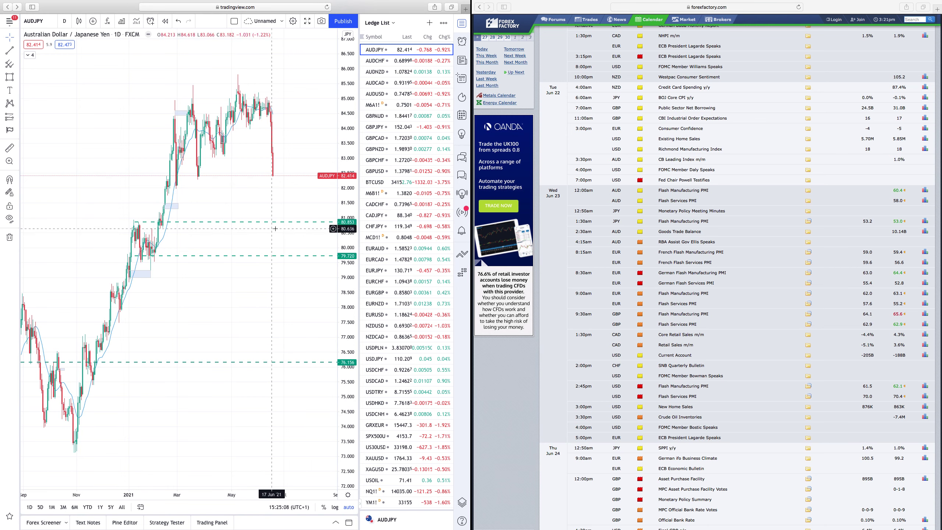
{"action": "scroll", "coordinate": [319, 230], "scroll_direction": "down", "scroll_amount": 2}
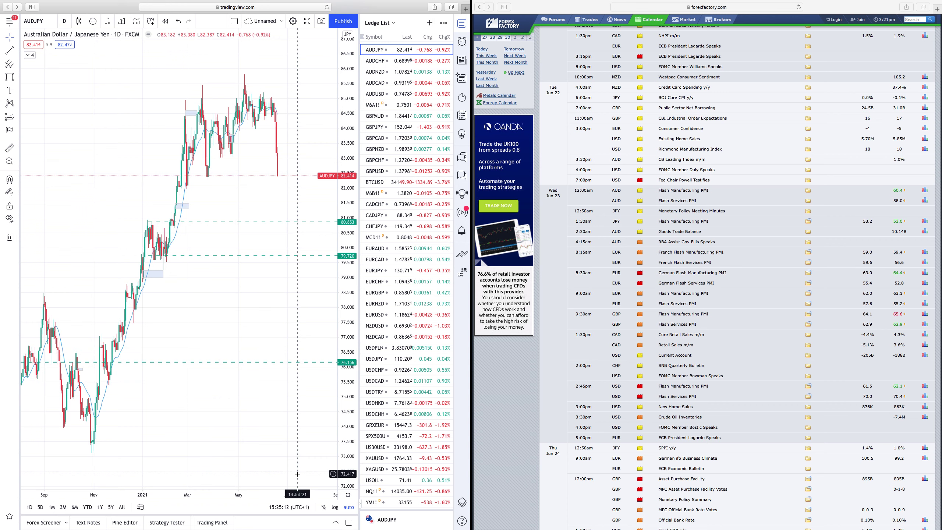
{"action": "scroll", "coordinate": [274, 468], "scroll_direction": "right", "scroll_amount": 2}
{"action": "scroll", "coordinate": [274, 468], "scroll_direction": "up", "scroll_amount": 2}
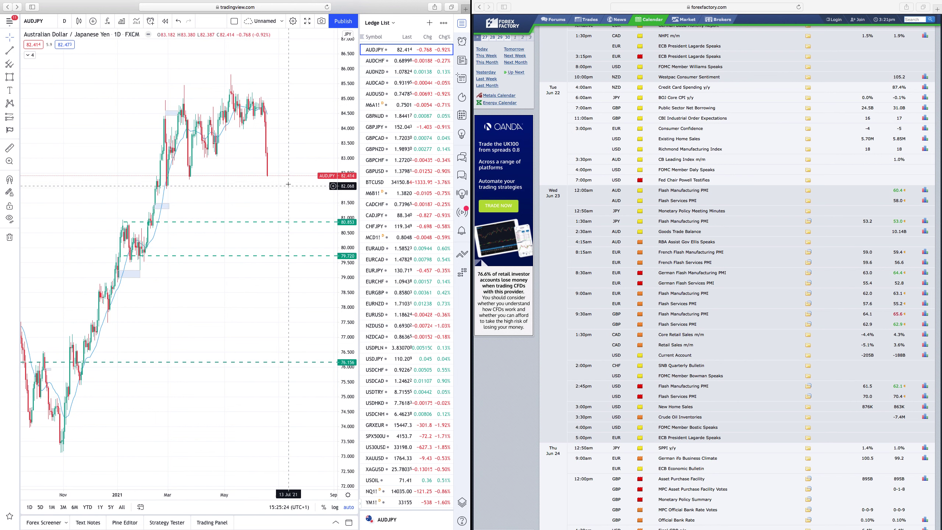
Step: Show the AUDUSD daily chart, zooming out and back in on the late-June drop to 0.7478
{"action": "left_click", "coordinate": [376, 94]}
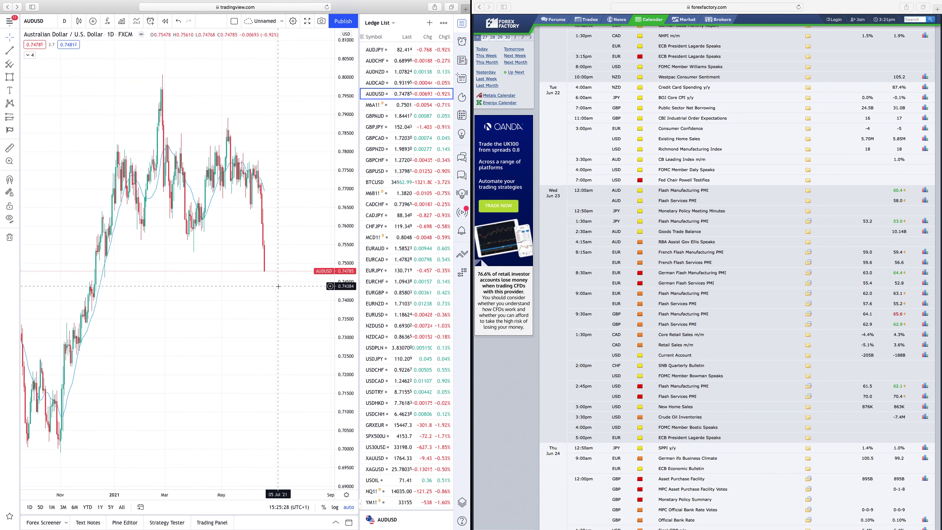
{"action": "scroll", "coordinate": [278, 287], "scroll_direction": "down", "scroll_amount": 3}
{"action": "scroll", "coordinate": [279, 287], "scroll_direction": "down", "scroll_amount": 3}
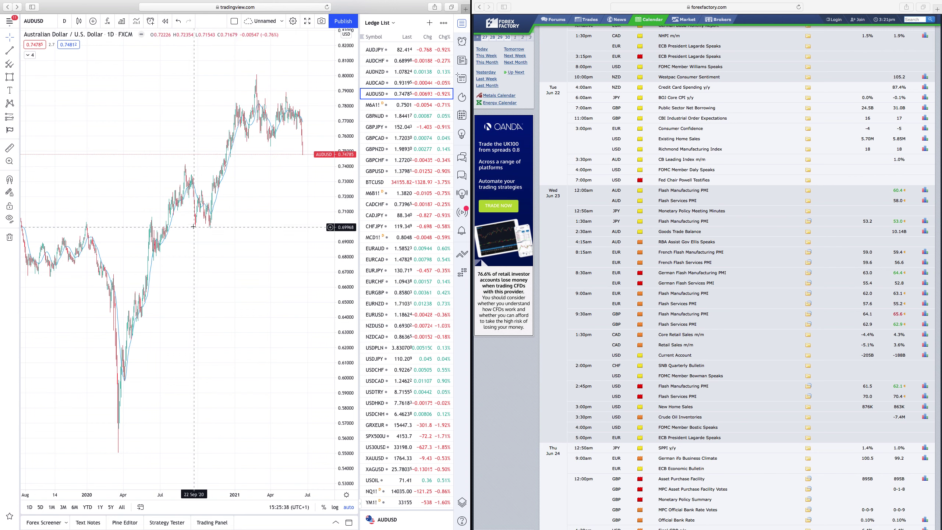
{"action": "scroll", "coordinate": [309, 205], "scroll_direction": "up", "scroll_amount": 2}
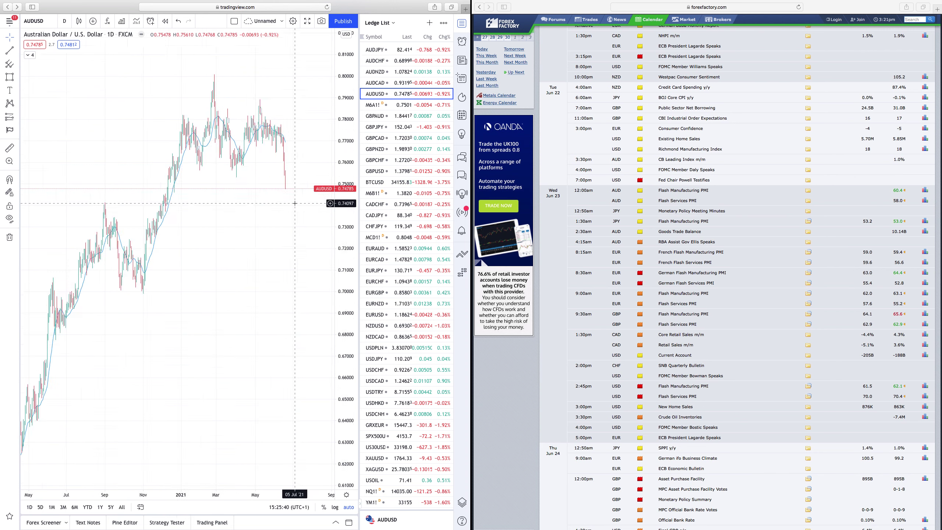
{"action": "scroll", "coordinate": [260, 210], "scroll_direction": "up", "scroll_amount": 3}
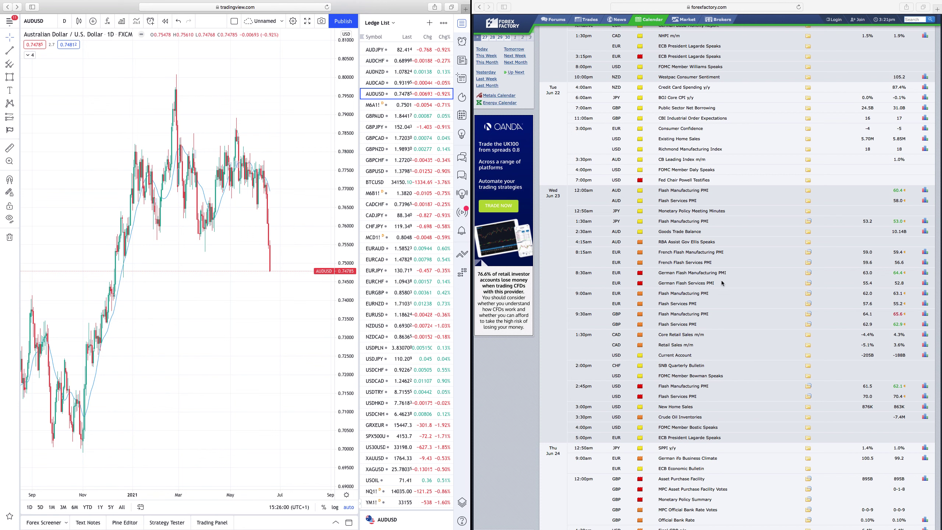
{"action": "mouse_move", "coordinate": [405, 238]}
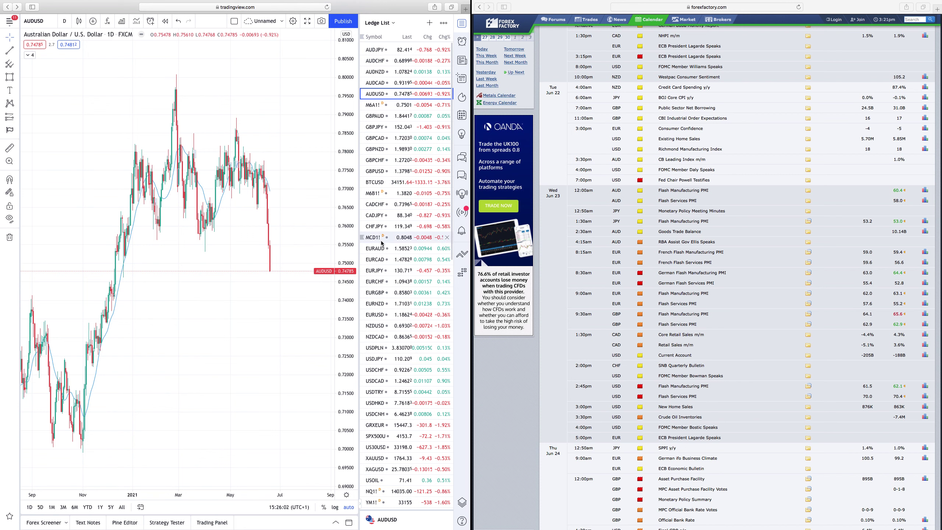
Step: Show the EURJPY daily chart, adjusting zoom around the drop from 134.35 to 130.72
{"action": "left_click", "coordinate": [382, 271]}
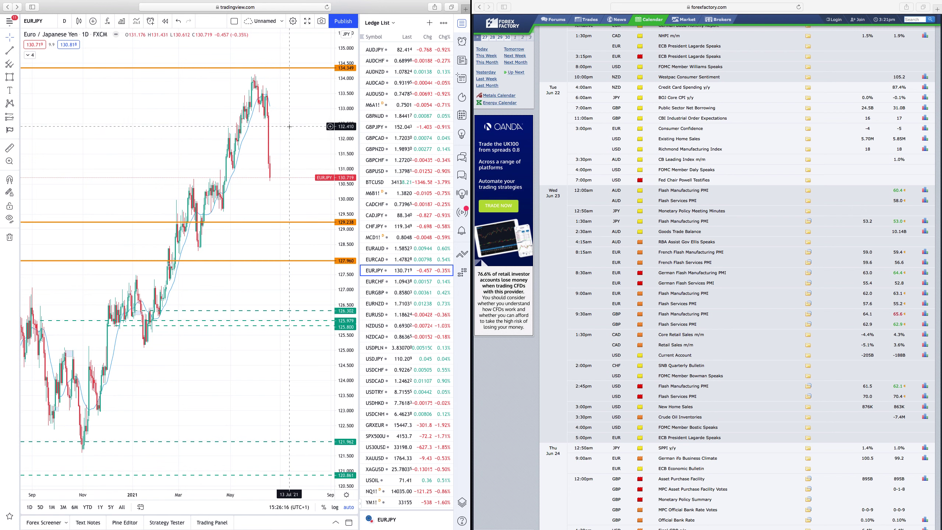
{"action": "scroll", "coordinate": [287, 128], "scroll_direction": "up", "scroll_amount": 1}
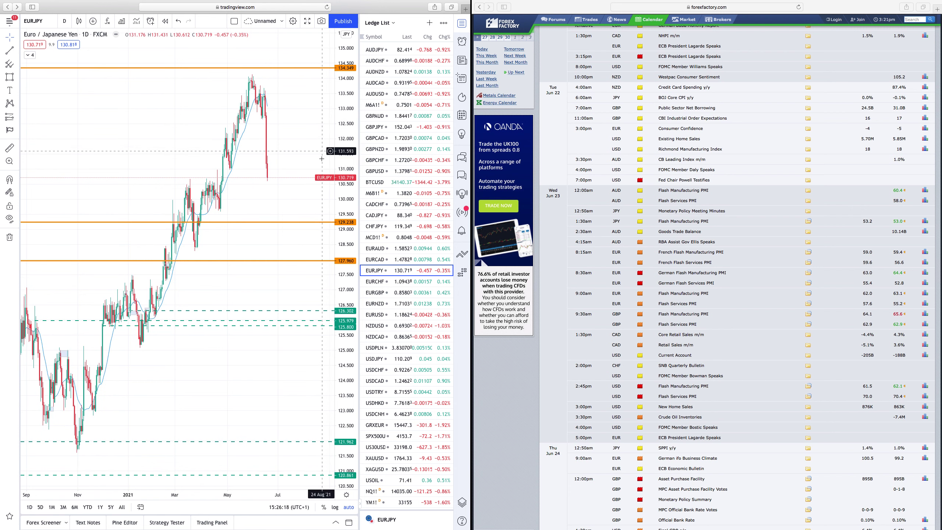
{"action": "scroll", "coordinate": [269, 147], "scroll_direction": "down", "scroll_amount": 1}
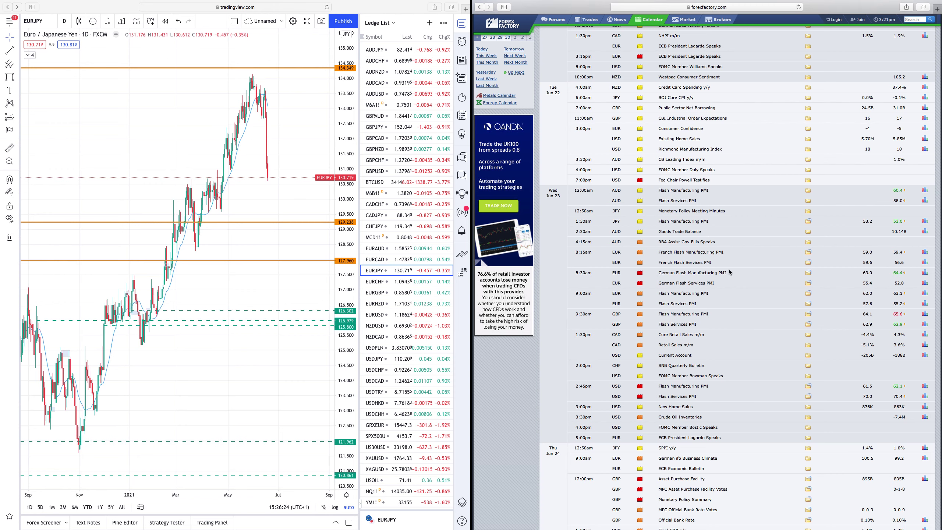
{"action": "scroll", "coordinate": [198, 226], "scroll_direction": "down", "scroll_amount": 5}
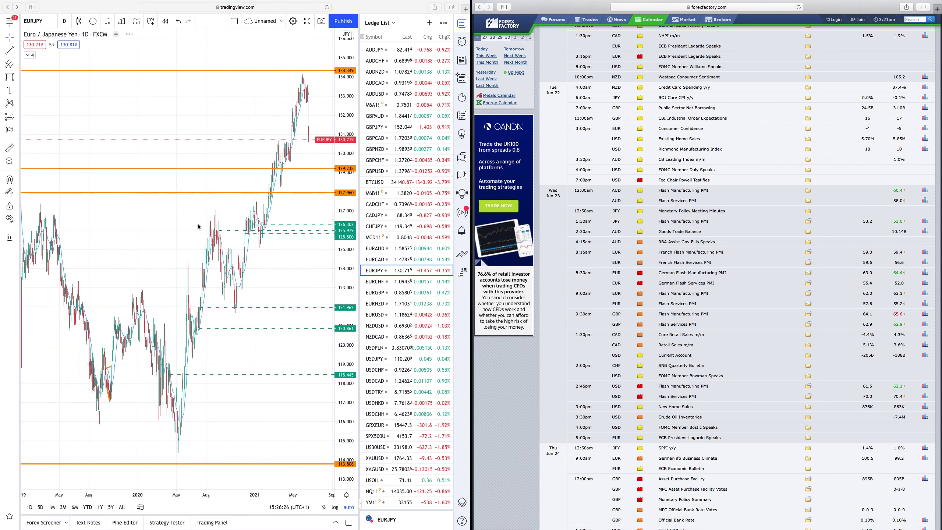
{"action": "scroll", "coordinate": [182, 226], "scroll_direction": "left", "scroll_amount": 10}
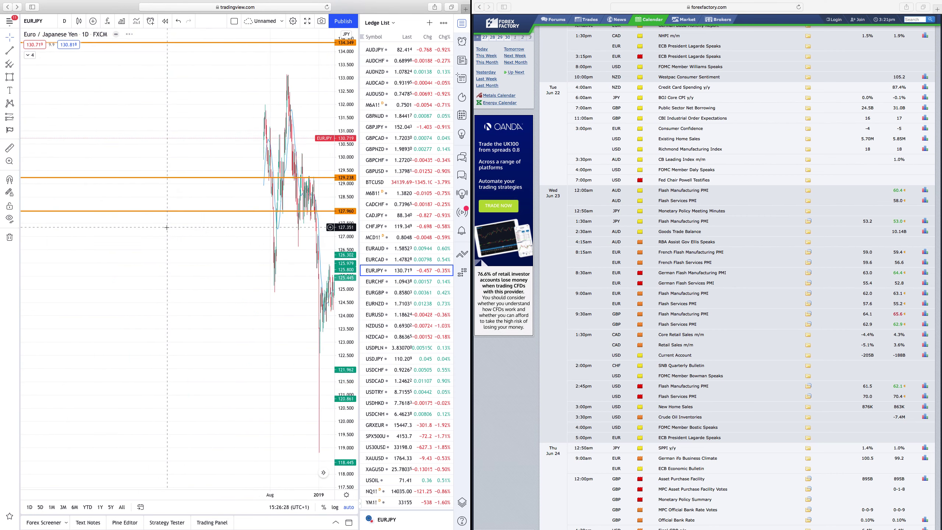
{"action": "scroll", "coordinate": [167, 227], "scroll_direction": "right", "scroll_amount": 10}
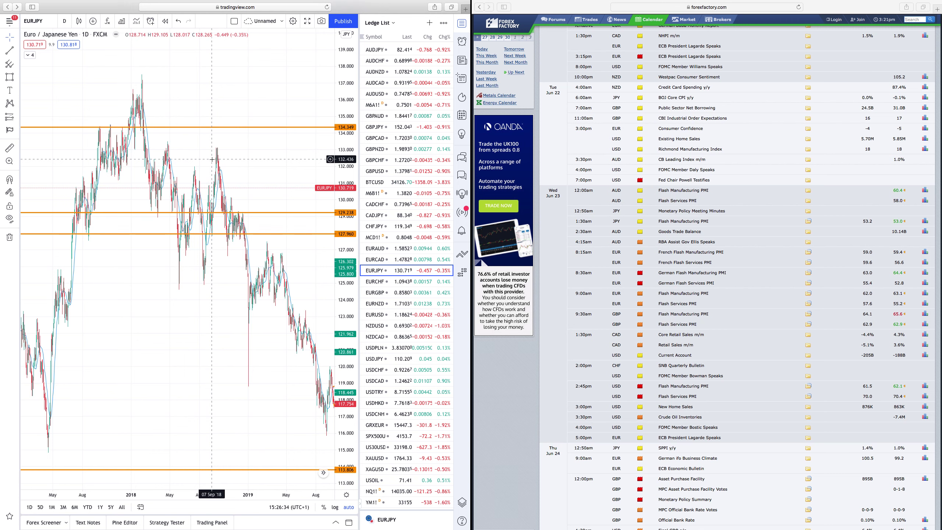
{"action": "scroll", "coordinate": [227, 176], "scroll_direction": "right", "scroll_amount": 1}
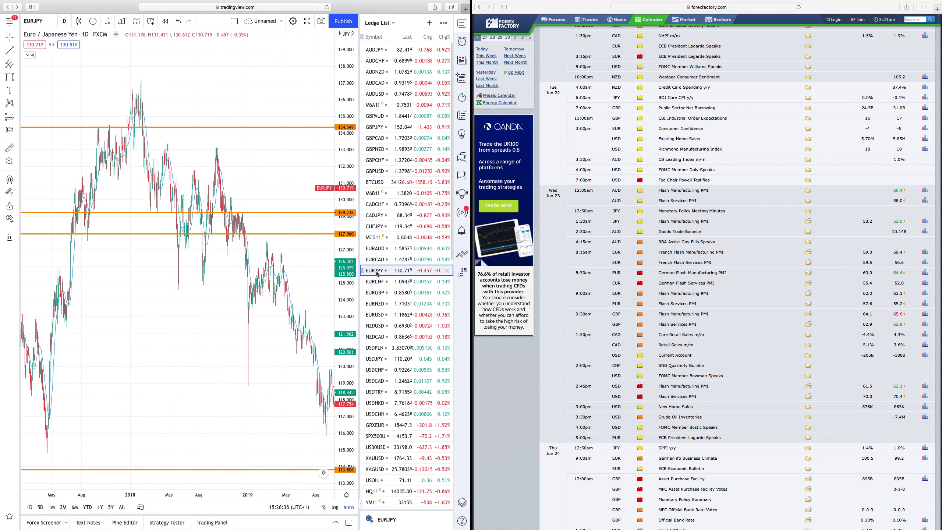
{"action": "left_click", "coordinate": [375, 50]}
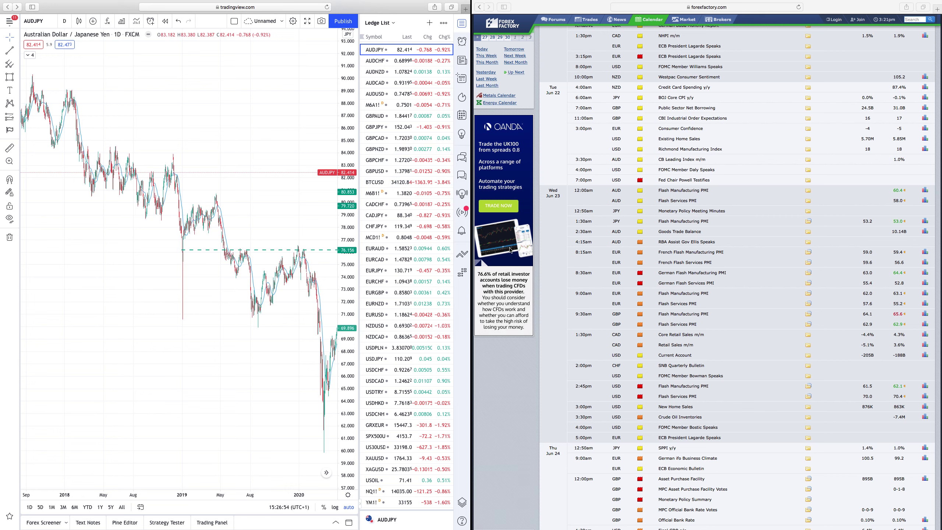
{"action": "left_click", "coordinate": [373, 270]}
{"action": "scroll", "coordinate": [273, 344], "scroll_direction": "up", "scroll_amount": 10}
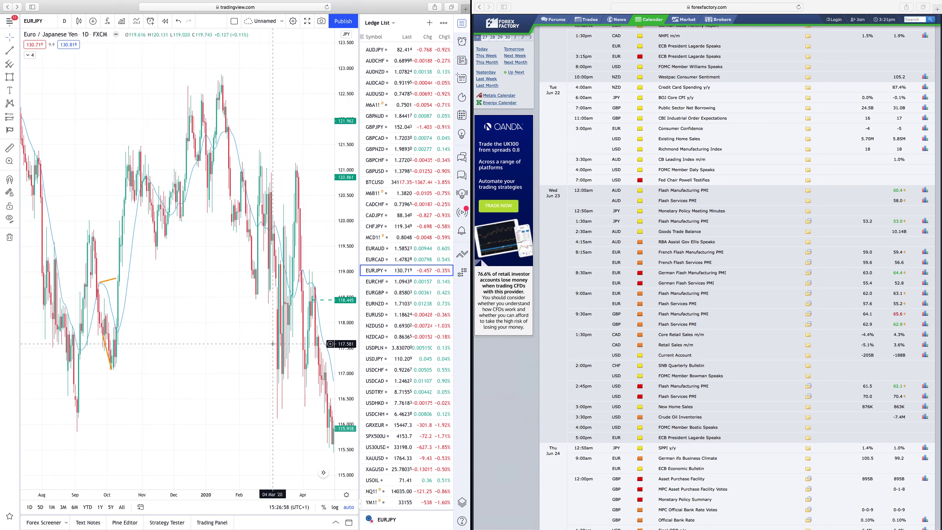
{"action": "left_click", "coordinate": [324, 472]}
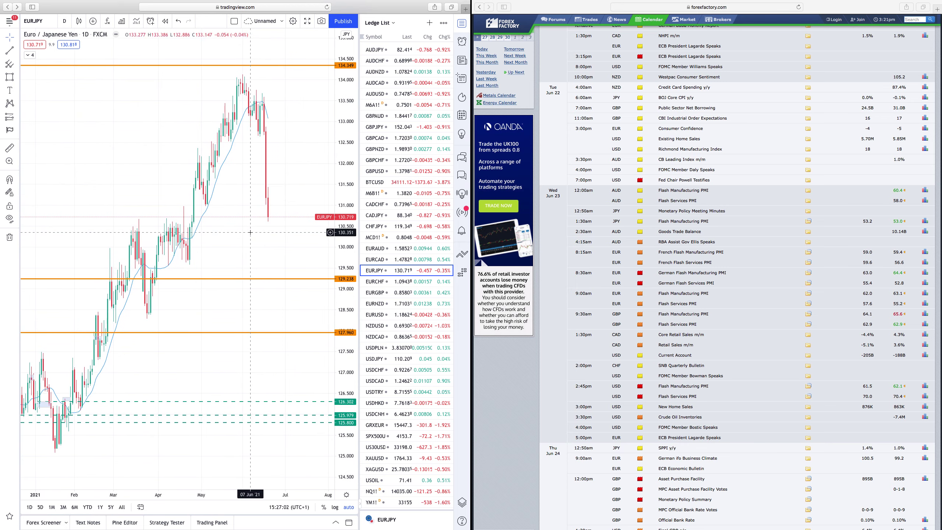
{"action": "scroll", "coordinate": [649, 339], "scroll_direction": "down", "scroll_amount": 5}
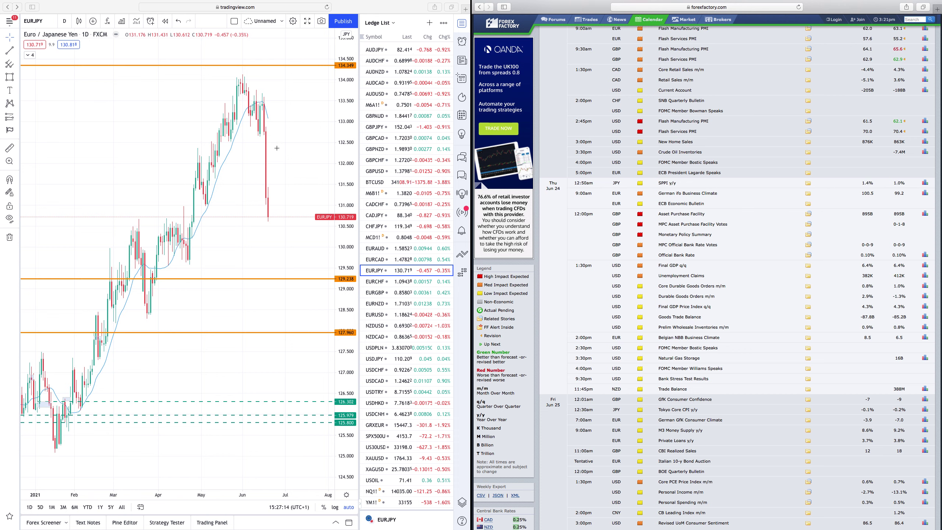
{"action": "left_click", "coordinate": [375, 172]}
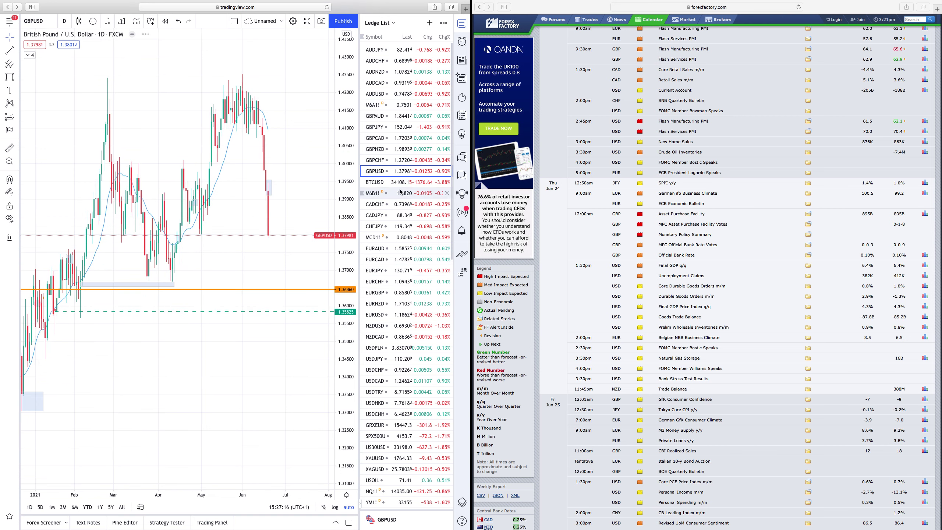
{"action": "left_click", "coordinate": [60, 20]}
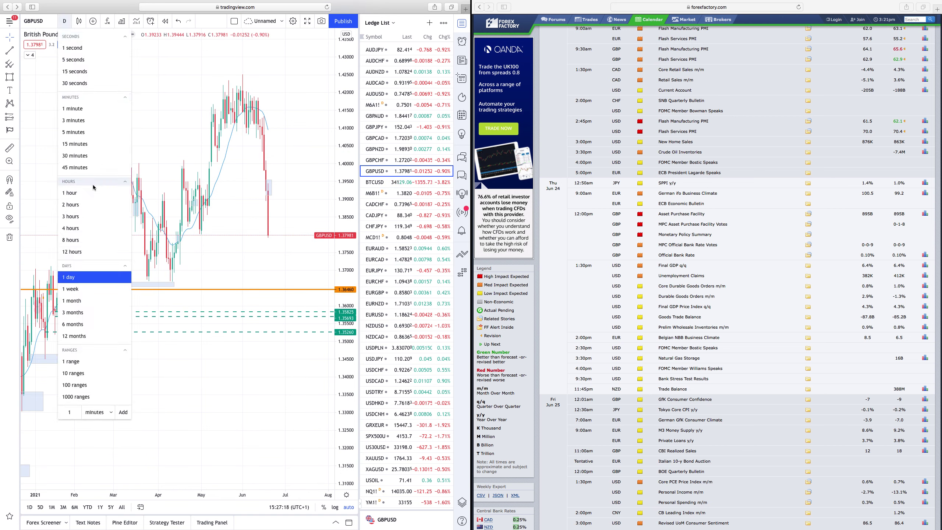
{"action": "left_click", "coordinate": [74, 196]}
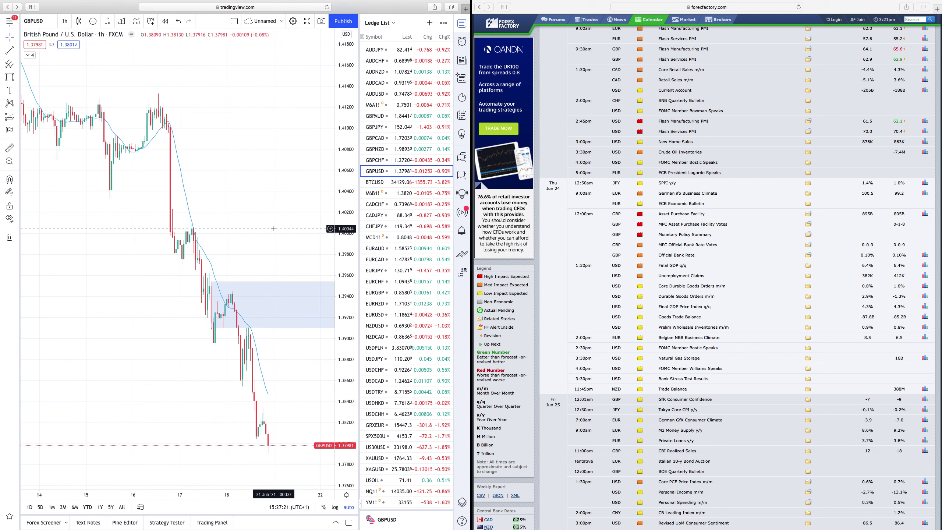
{"action": "scroll", "coordinate": [280, 233], "scroll_direction": "up", "scroll_amount": 3}
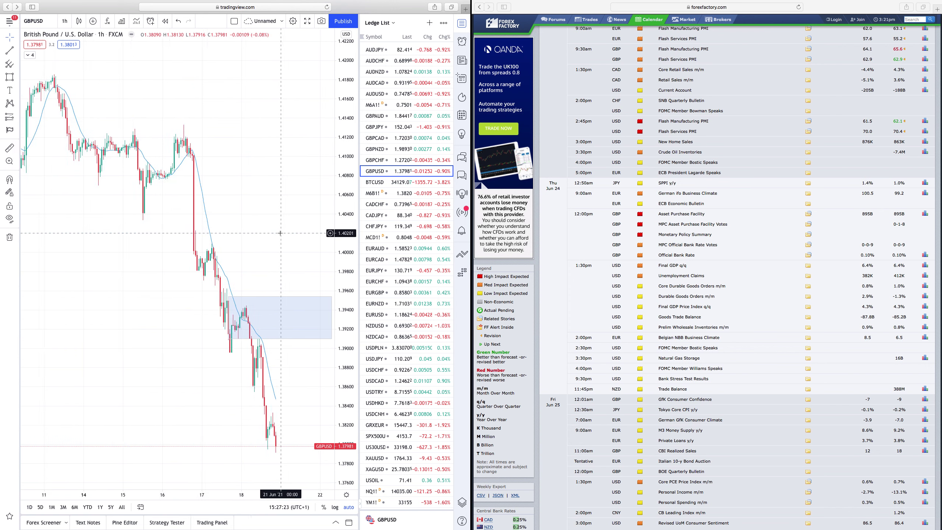
{"action": "scroll", "coordinate": [283, 232], "scroll_direction": "up", "scroll_amount": 2}
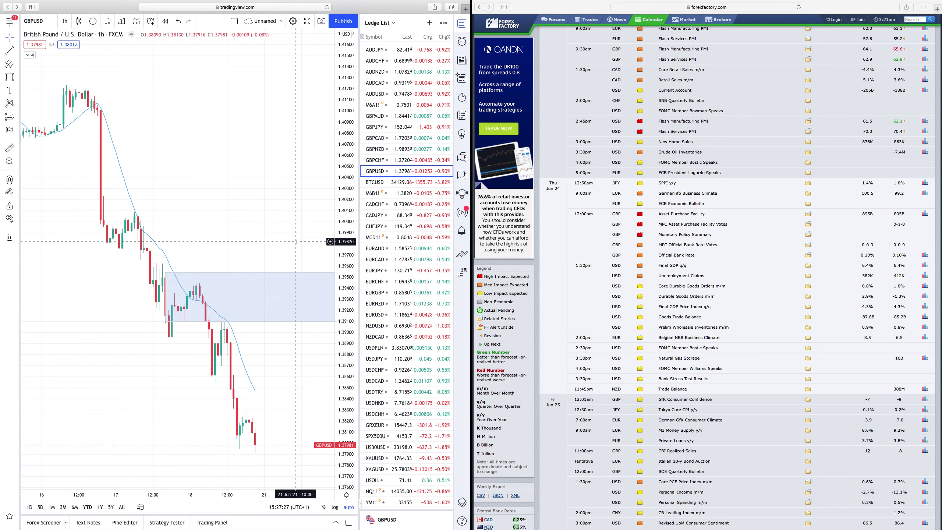
{"action": "scroll", "coordinate": [299, 240], "scroll_direction": "right", "scroll_amount": 3}
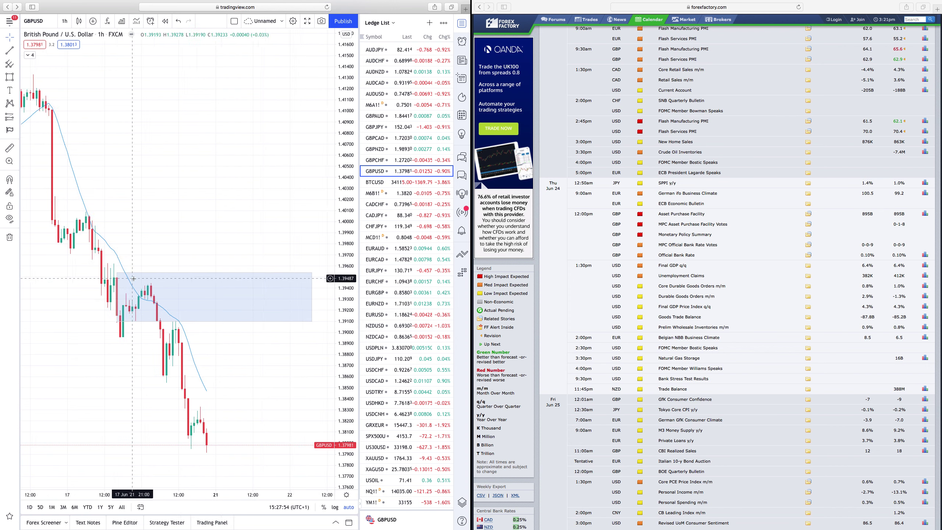
{"action": "left_click_drag", "start_coordinate": [123, 274], "coordinate": [89, 263]}
{"action": "left_click", "coordinate": [97, 269]}
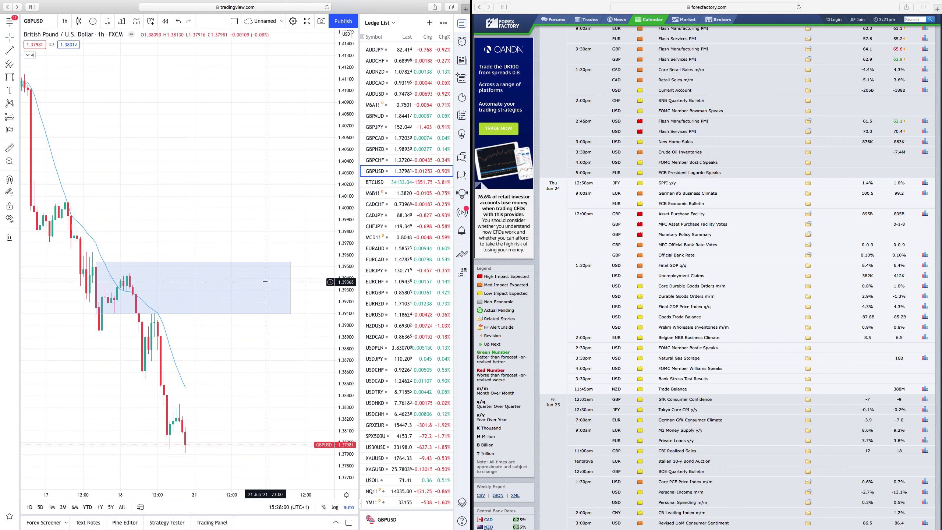
{"action": "scroll", "coordinate": [268, 264], "scroll_direction": "up", "scroll_amount": 1}
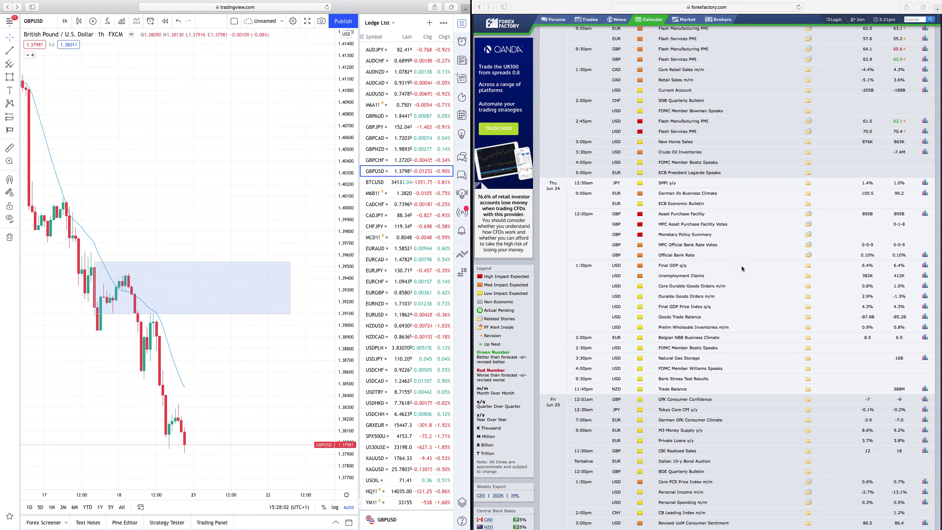
{"action": "scroll", "coordinate": [260, 378], "scroll_direction": "up", "scroll_amount": 1}
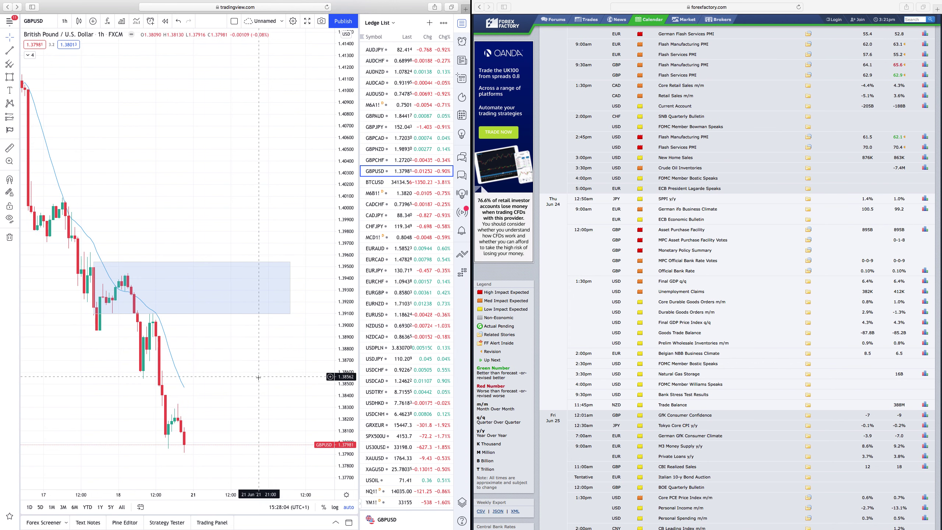
{"action": "scroll", "coordinate": [271, 419], "scroll_direction": "down", "scroll_amount": 2}
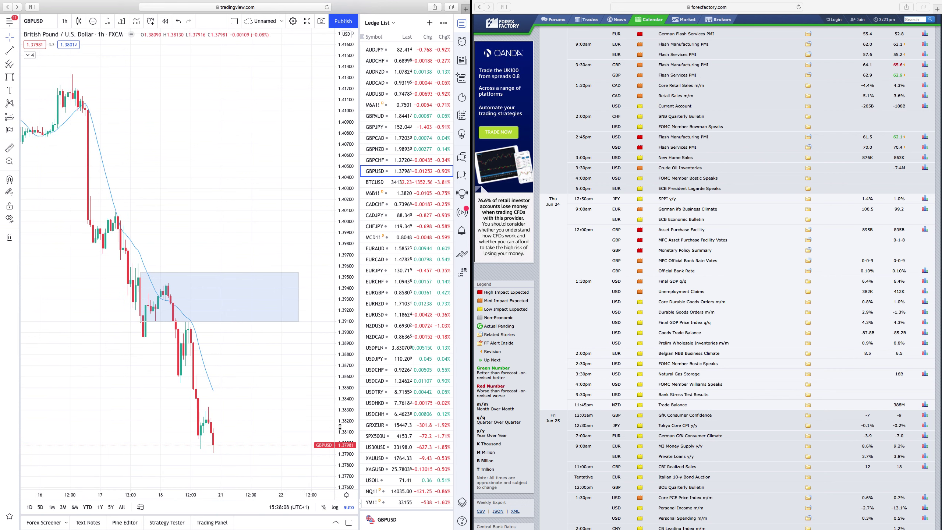
{"action": "scroll", "coordinate": [280, 451], "scroll_direction": "down", "scroll_amount": 1}
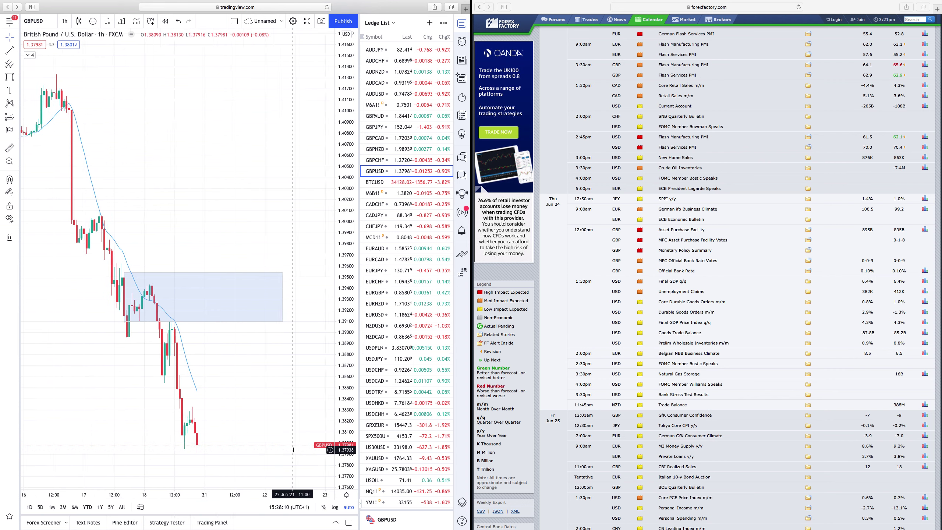
{"action": "scroll", "coordinate": [279, 451], "scroll_direction": "down", "scroll_amount": 1}
{"action": "scroll", "coordinate": [279, 451], "scroll_direction": "up", "scroll_amount": 1}
{"action": "scroll", "coordinate": [275, 445], "scroll_direction": "up", "scroll_amount": 1}
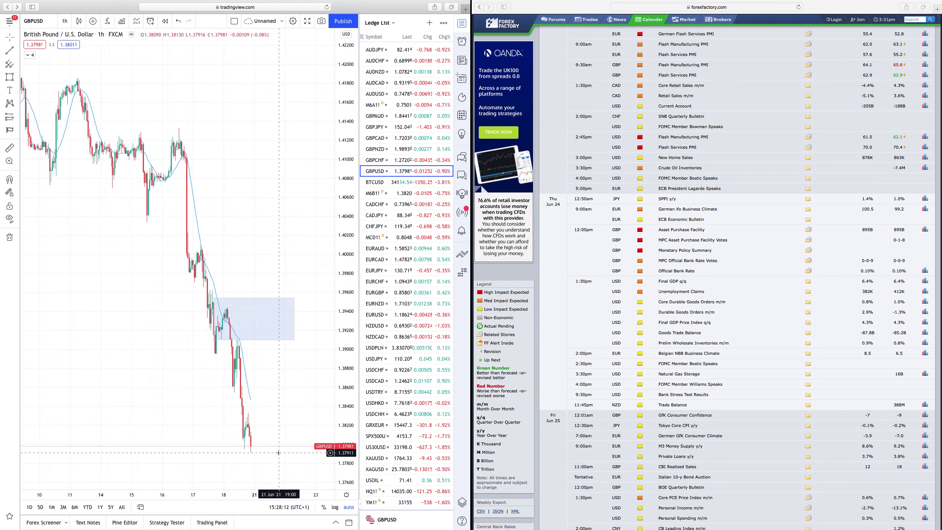
{"action": "scroll", "coordinate": [267, 438], "scroll_direction": "up", "scroll_amount": 1}
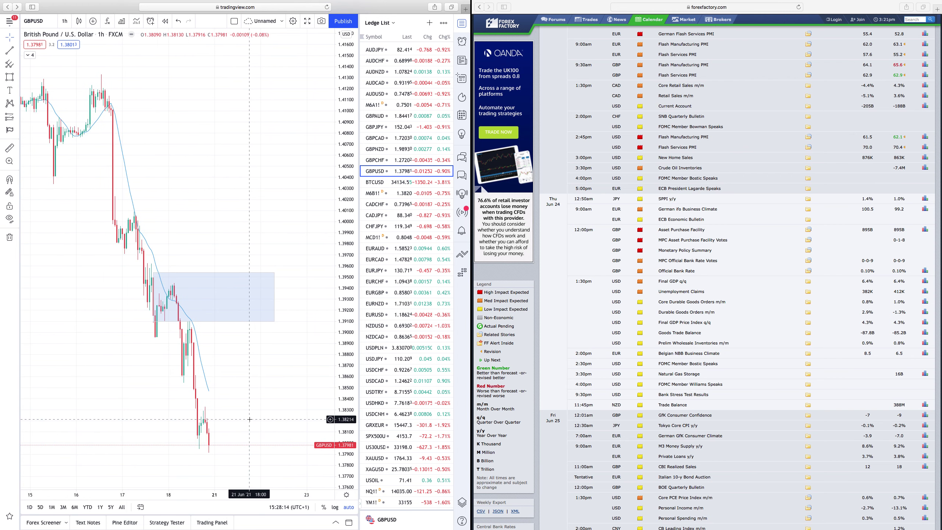
{"action": "scroll", "coordinate": [149, 167], "scroll_direction": "down", "scroll_amount": 3}
{"action": "scroll", "coordinate": [223, 223], "scroll_direction": "down", "scroll_amount": 2}
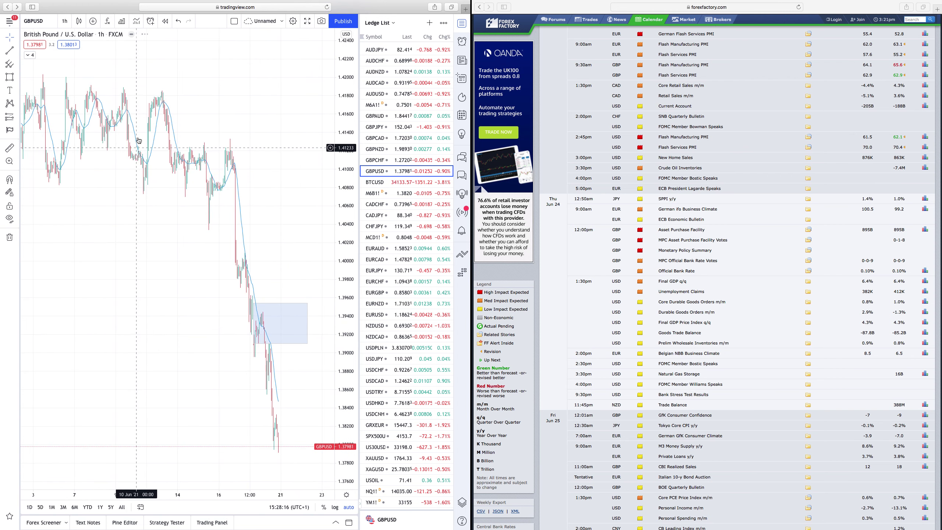
{"action": "scroll", "coordinate": [252, 241], "scroll_direction": "down", "scroll_amount": 2}
{"action": "scroll", "coordinate": [282, 256], "scroll_direction": "down", "scroll_amount": 3}
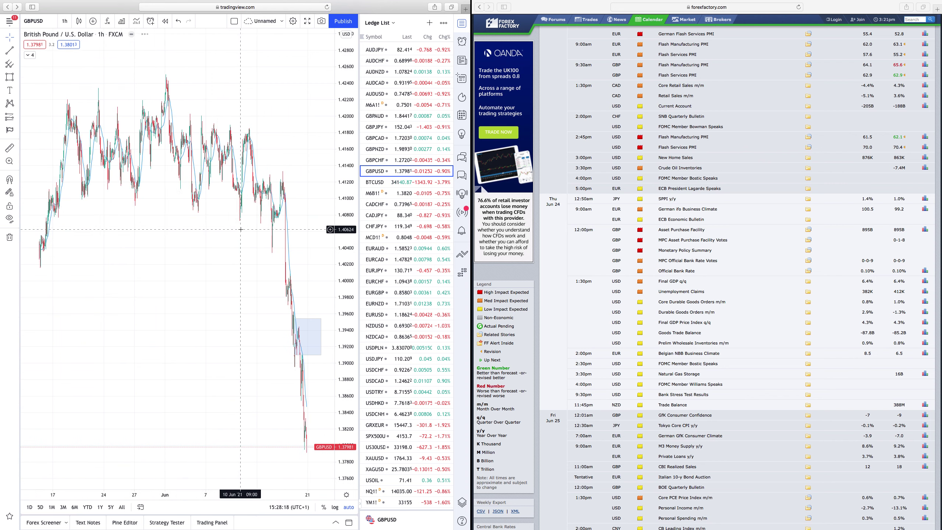
{"action": "scroll", "coordinate": [304, 269], "scroll_direction": "up", "scroll_amount": 2}
{"action": "scroll", "coordinate": [293, 262], "scroll_direction": "up", "scroll_amount": 2}
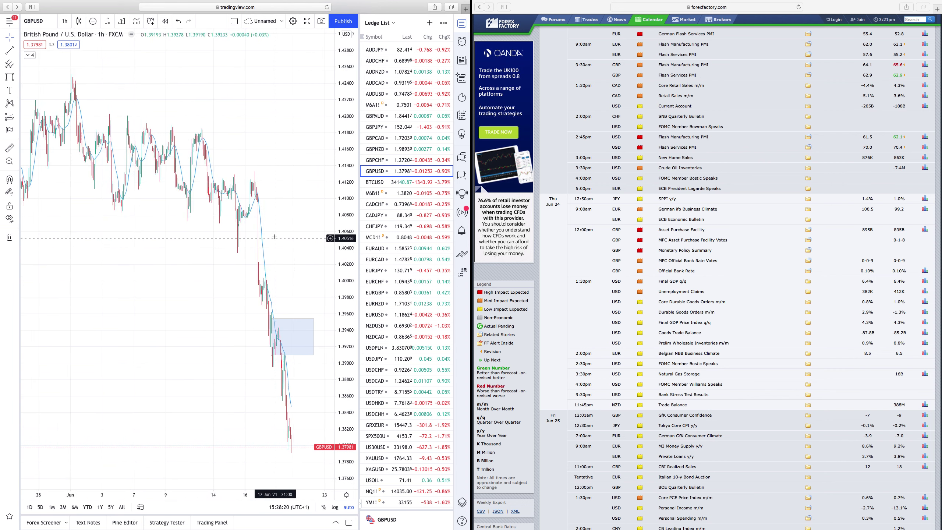
{"action": "scroll", "coordinate": [278, 253], "scroll_direction": "up", "scroll_amount": 2}
{"action": "scroll", "coordinate": [261, 245], "scroll_direction": "up", "scroll_amount": 2}
{"action": "scroll", "coordinate": [259, 267], "scroll_direction": "up", "scroll_amount": 2}
{"action": "scroll", "coordinate": [258, 290], "scroll_direction": "up", "scroll_amount": 2}
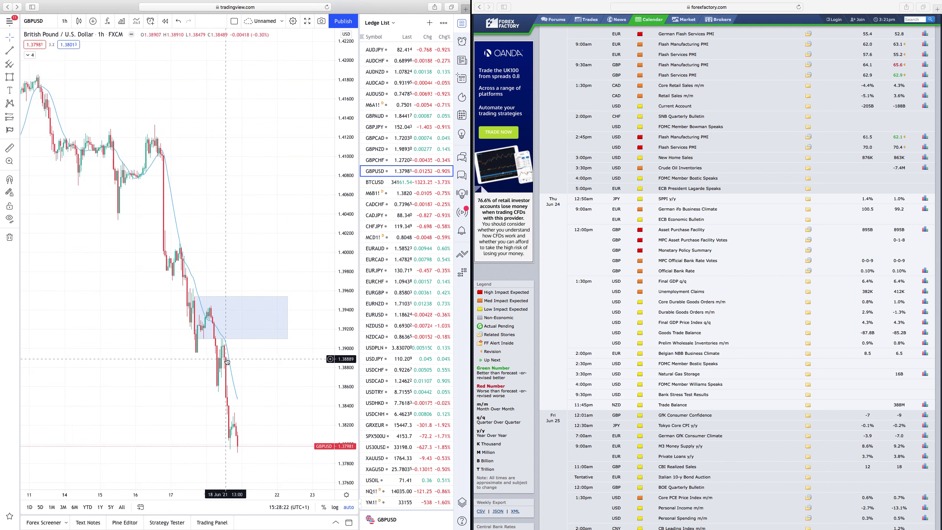
{"action": "scroll", "coordinate": [256, 316], "scroll_direction": "up", "scroll_amount": 2}
{"action": "scroll", "coordinate": [255, 334], "scroll_direction": "up", "scroll_amount": 1}
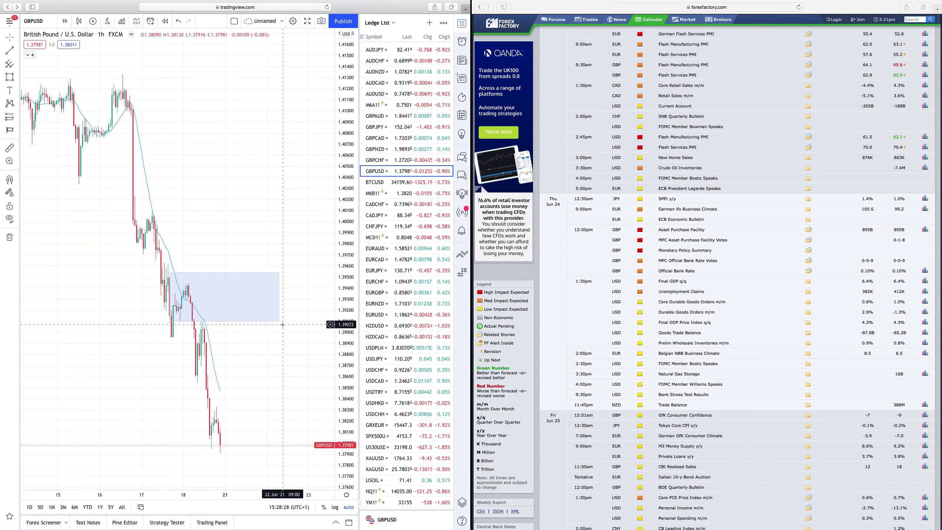
{"action": "scroll", "coordinate": [278, 378], "scroll_direction": "right", "scroll_amount": 2}
{"action": "scroll", "coordinate": [277, 378], "scroll_direction": "right", "scroll_amount": 2}
{"action": "scroll", "coordinate": [277, 378], "scroll_direction": "right", "scroll_amount": 1}
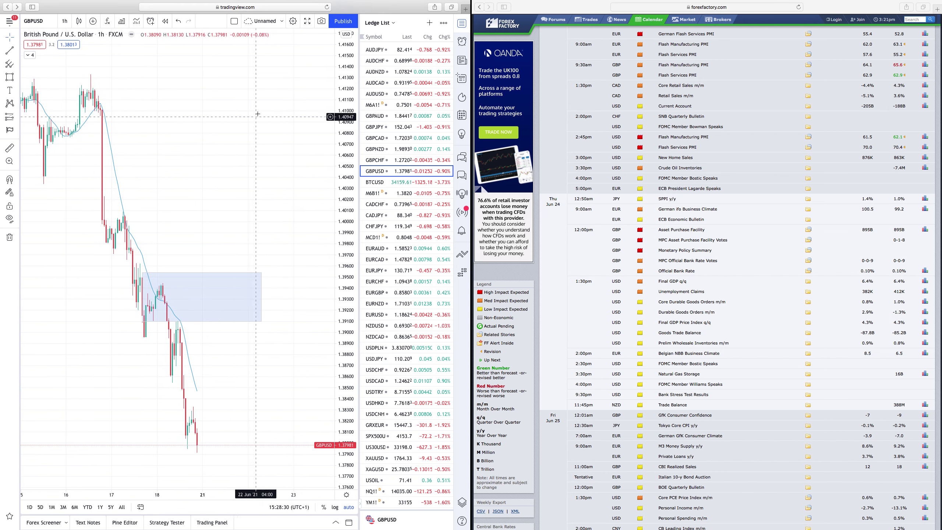
Step: Show the GBPJPY hourly chart and scroll Forex Factory to Friday's events
{"action": "left_click", "coordinate": [375, 127]}
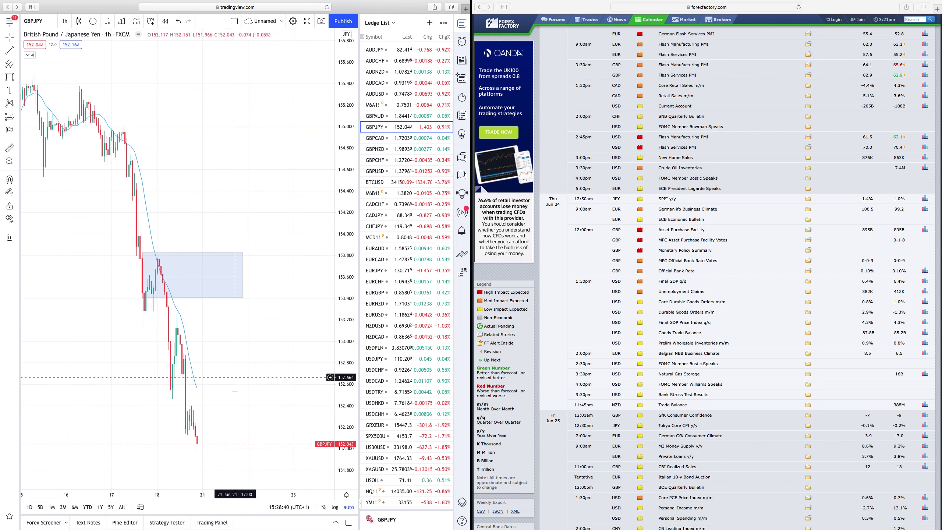
{"action": "scroll", "coordinate": [284, 259], "scroll_direction": "up", "scroll_amount": 1}
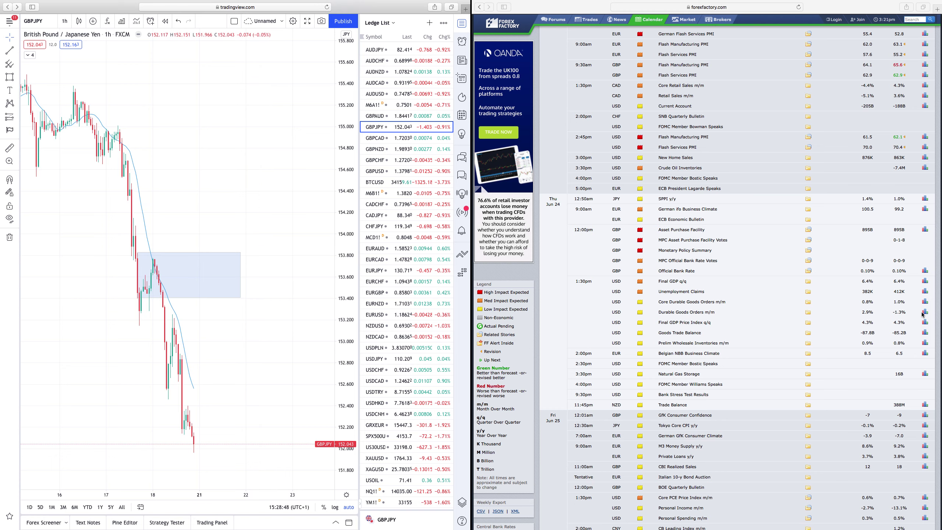
{"action": "scroll", "coordinate": [767, 321], "scroll_direction": "down", "scroll_amount": 5}
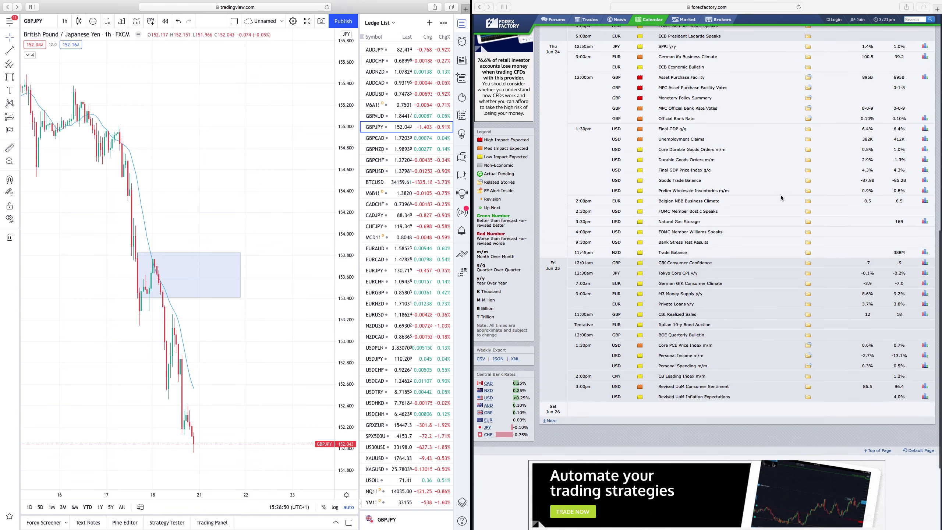
{"action": "scroll", "coordinate": [718, 271], "scroll_direction": "up", "scroll_amount": 3}
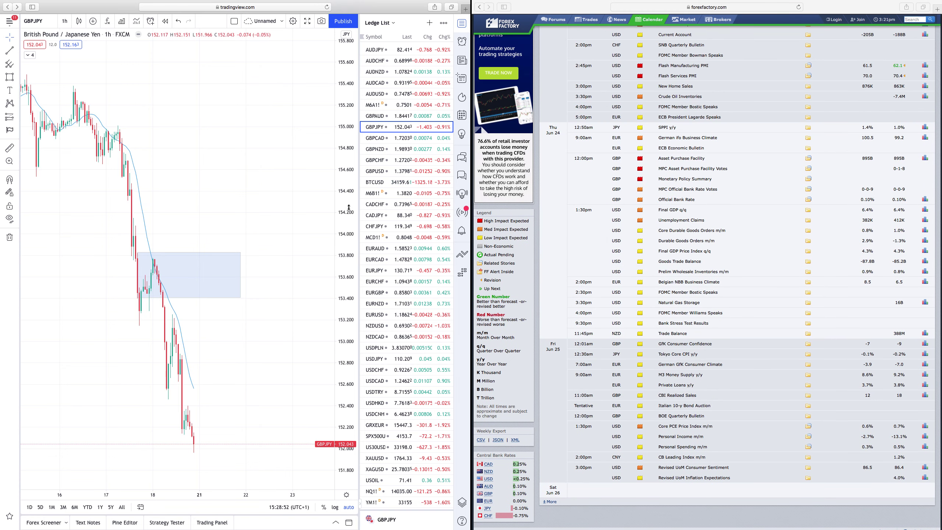
{"action": "mouse_move", "coordinate": [398, 447]}
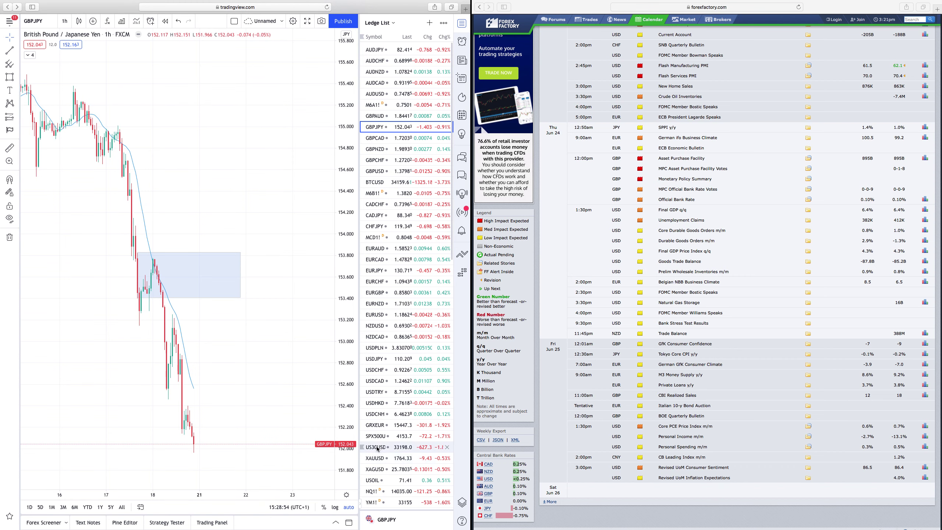
Step: Review the S&P 500 chart's drop by zooming in and out, then return to GBPUSD
{"action": "left_click", "coordinate": [382, 436]}
{"action": "scroll", "coordinate": [207, 246], "scroll_direction": "down", "scroll_amount": 3}
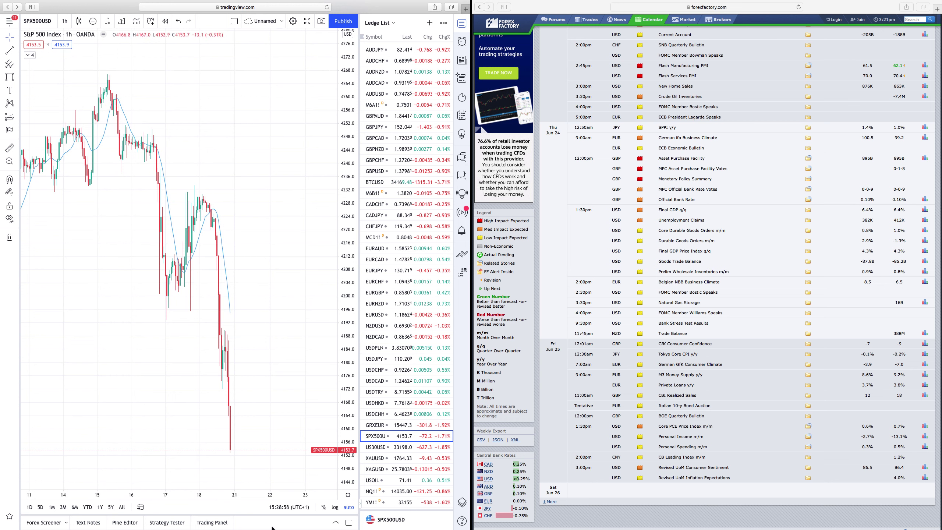
{"action": "mouse_move", "coordinate": [214, 446]}
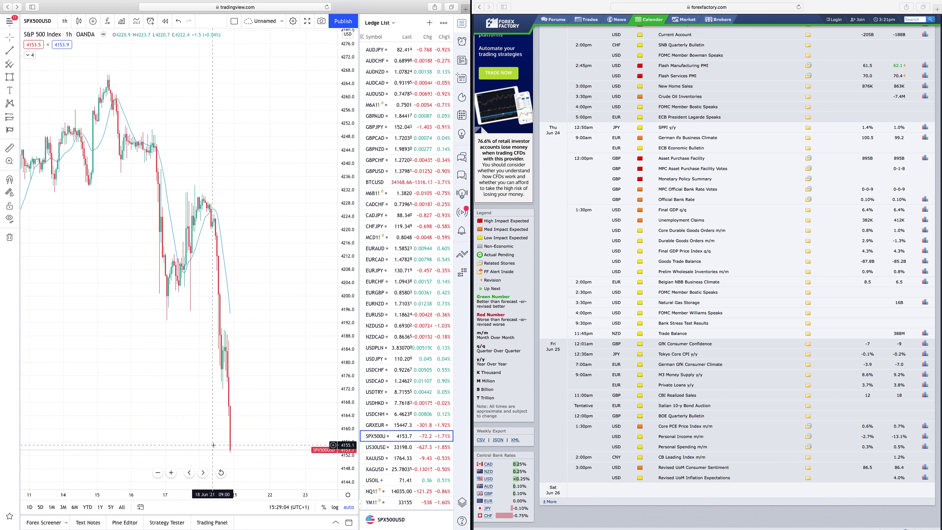
{"action": "scroll", "coordinate": [213, 445], "scroll_direction": "down", "scroll_amount": 2}
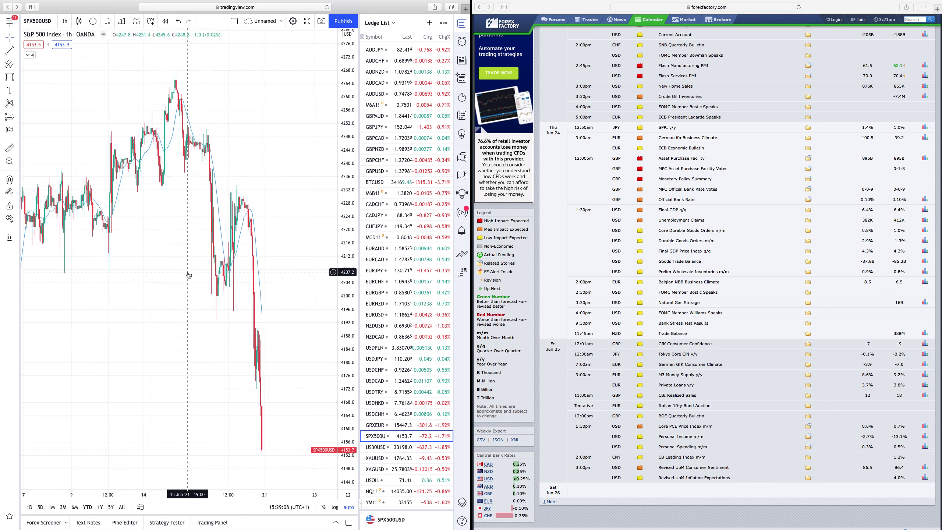
{"action": "scroll", "coordinate": [188, 275], "scroll_direction": "down", "scroll_amount": 3}
{"action": "scroll", "coordinate": [188, 276], "scroll_direction": "up", "scroll_amount": 3}
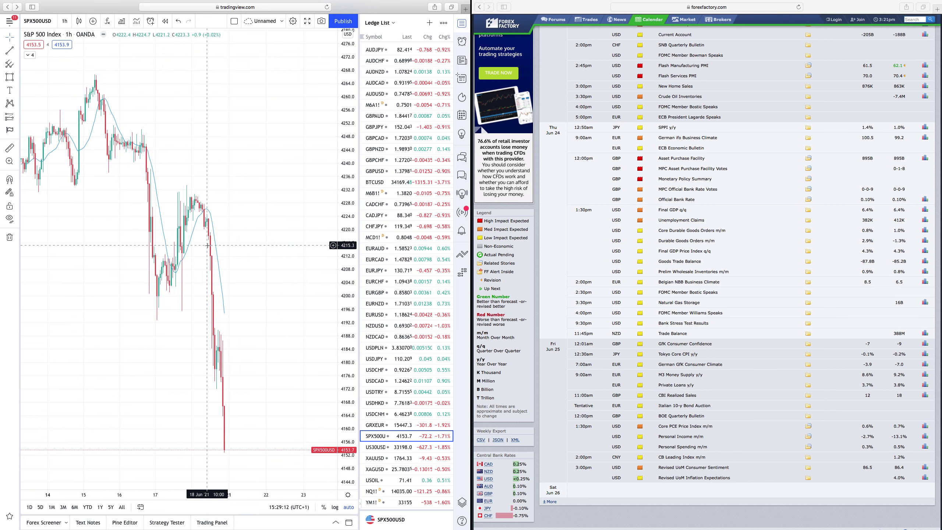
{"action": "scroll", "coordinate": [193, 237], "scroll_direction": "down", "scroll_amount": 1}
{"action": "scroll", "coordinate": [194, 236], "scroll_direction": "up", "scroll_amount": 1}
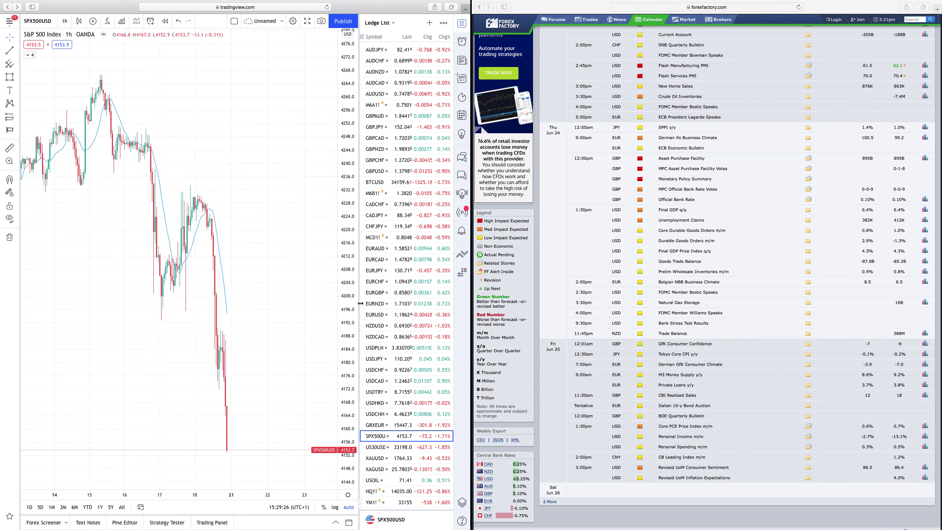
{"action": "scroll", "coordinate": [369, 67], "scroll_direction": "up", "scroll_amount": 1}
{"action": "scroll", "coordinate": [369, 67], "scroll_direction": "down", "scroll_amount": 1}
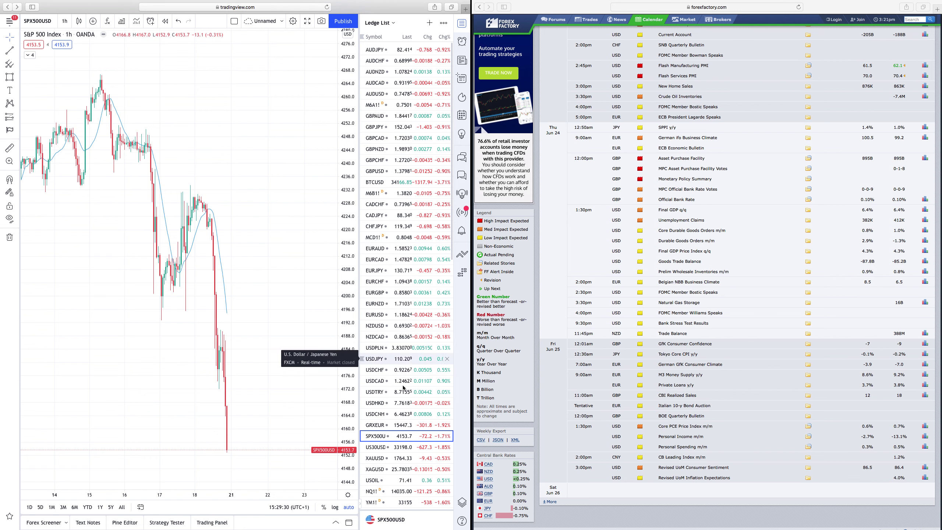
{"action": "mouse_move", "coordinate": [397, 115]}
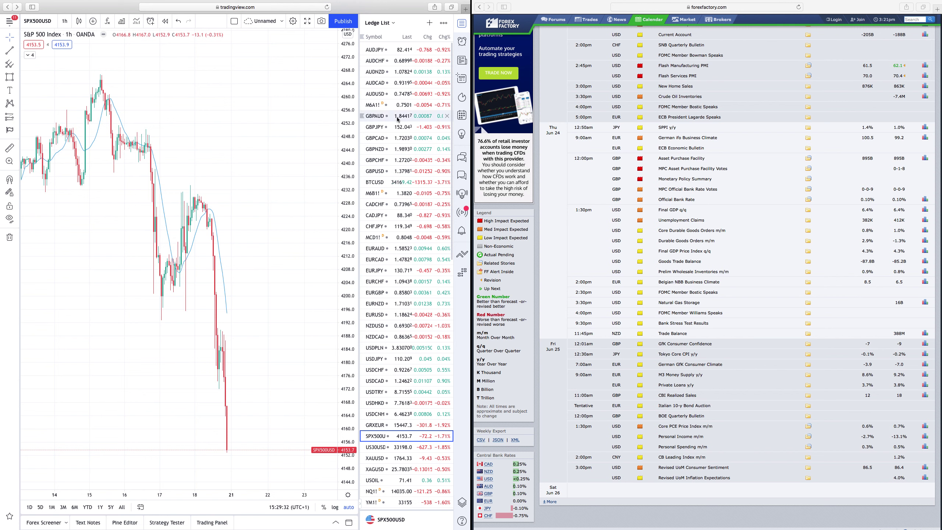
{"action": "left_click", "coordinate": [377, 173]}
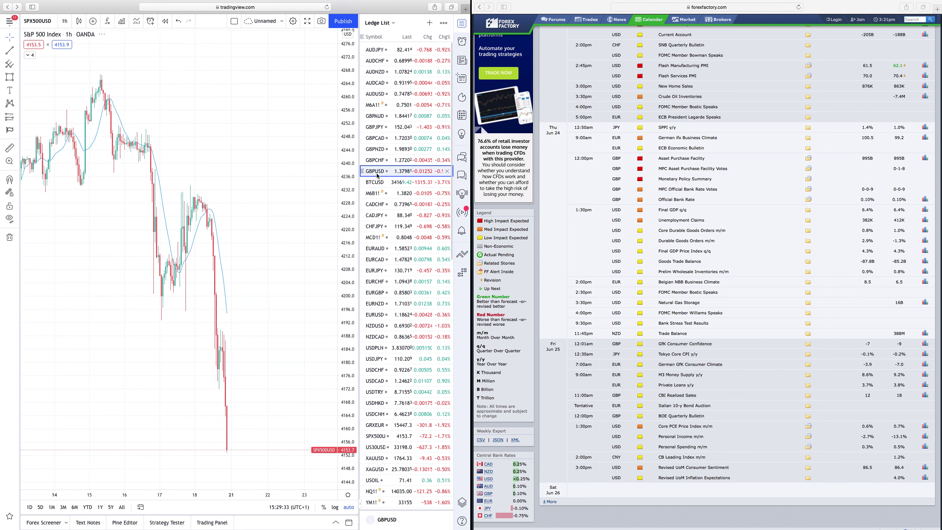
Step: Revisit GBPJPY, scroll Forex Factory up to Jun 23, then show the hourly AUDJPY chart
{"action": "left_click", "coordinate": [377, 128]}
{"action": "scroll", "coordinate": [736, 326], "scroll_direction": "up", "scroll_amount": 3}
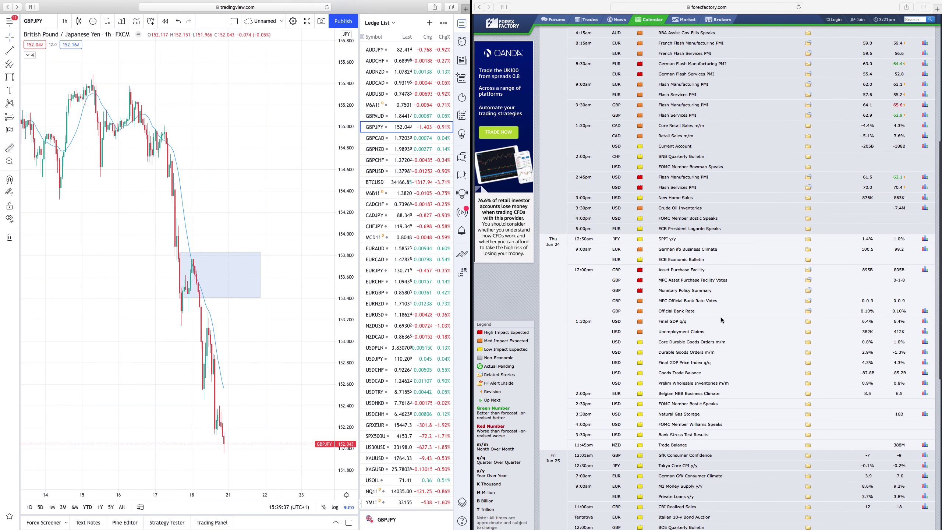
{"action": "scroll", "coordinate": [653, 113], "scroll_direction": "up", "scroll_amount": 1}
{"action": "scroll", "coordinate": [653, 113], "scroll_direction": "up", "scroll_amount": 1}
{"action": "scroll", "coordinate": [636, 128], "scroll_direction": "up", "scroll_amount": 3}
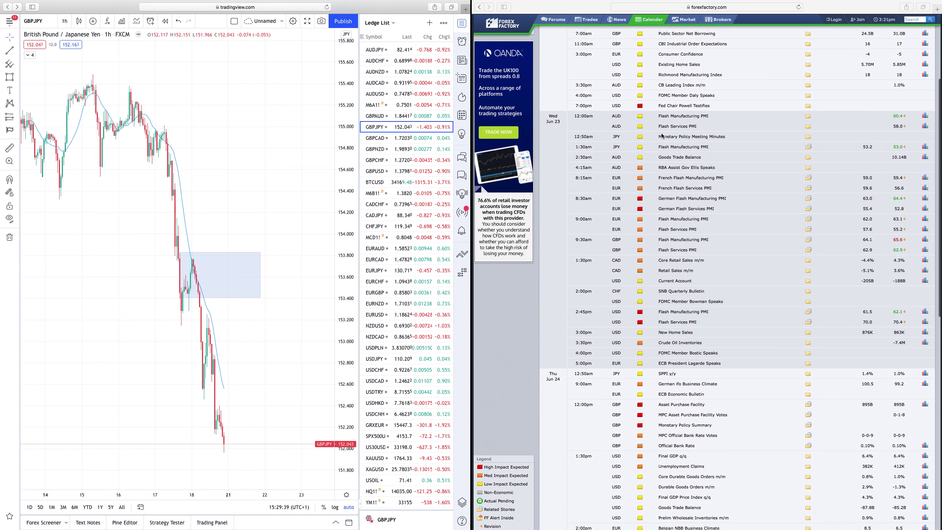
{"action": "left_click", "coordinate": [377, 52]}
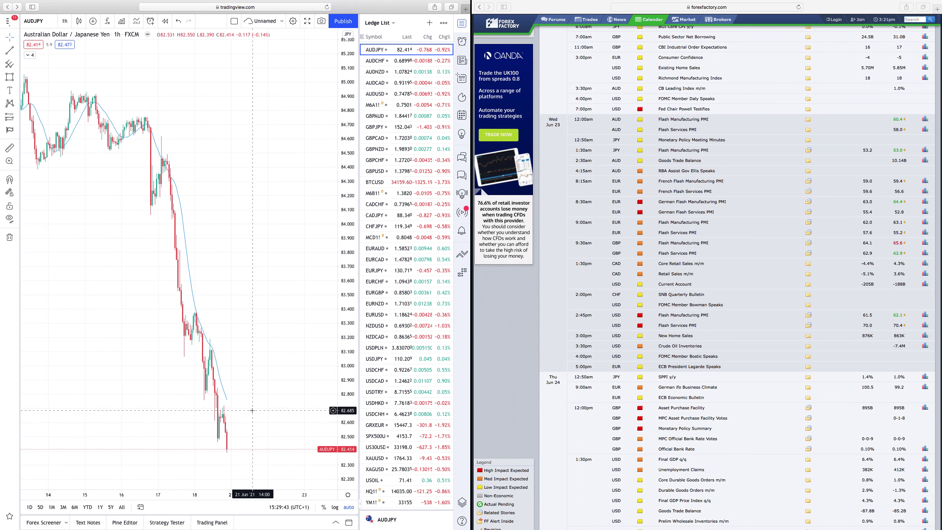